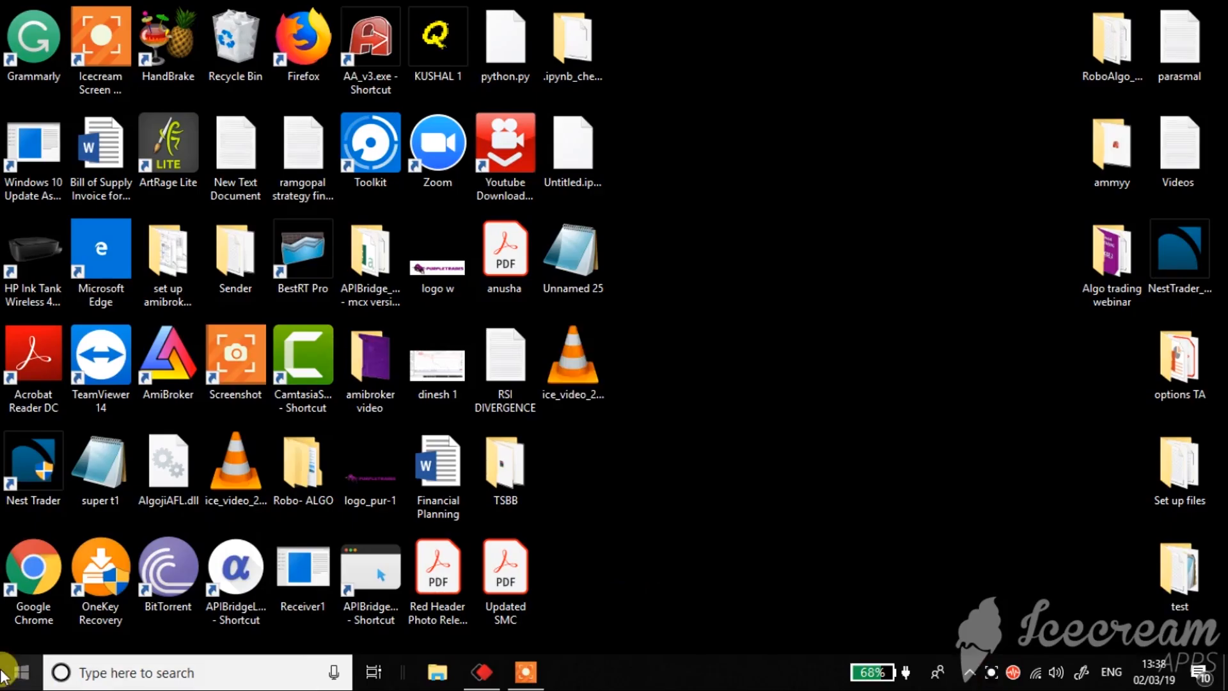
- Sign in to Upstox Pro at pro.upstox.com with the account password and passcode
click(25, 566)
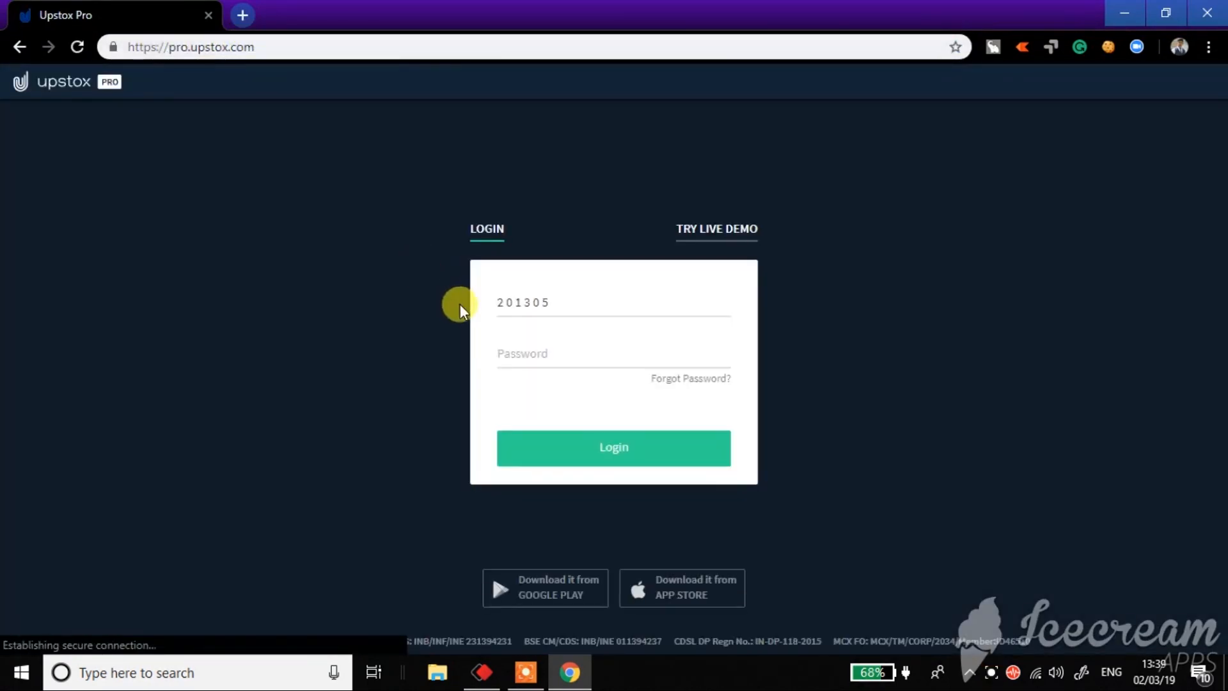
click(499, 353)
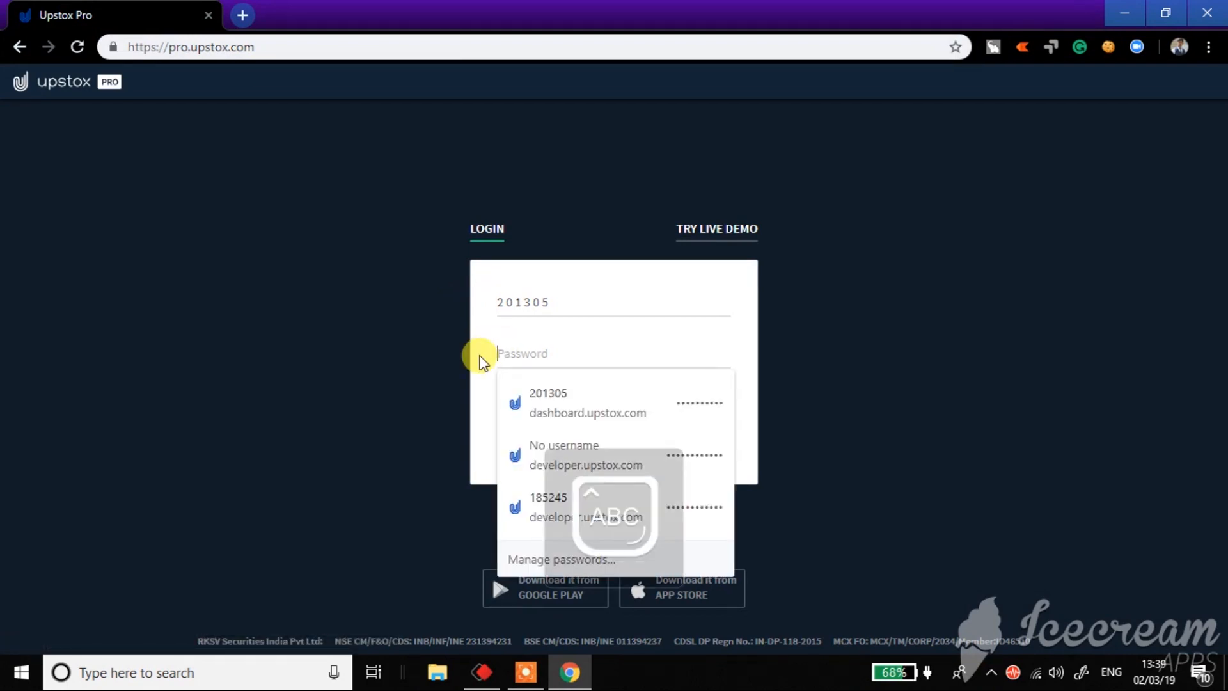
text(•)
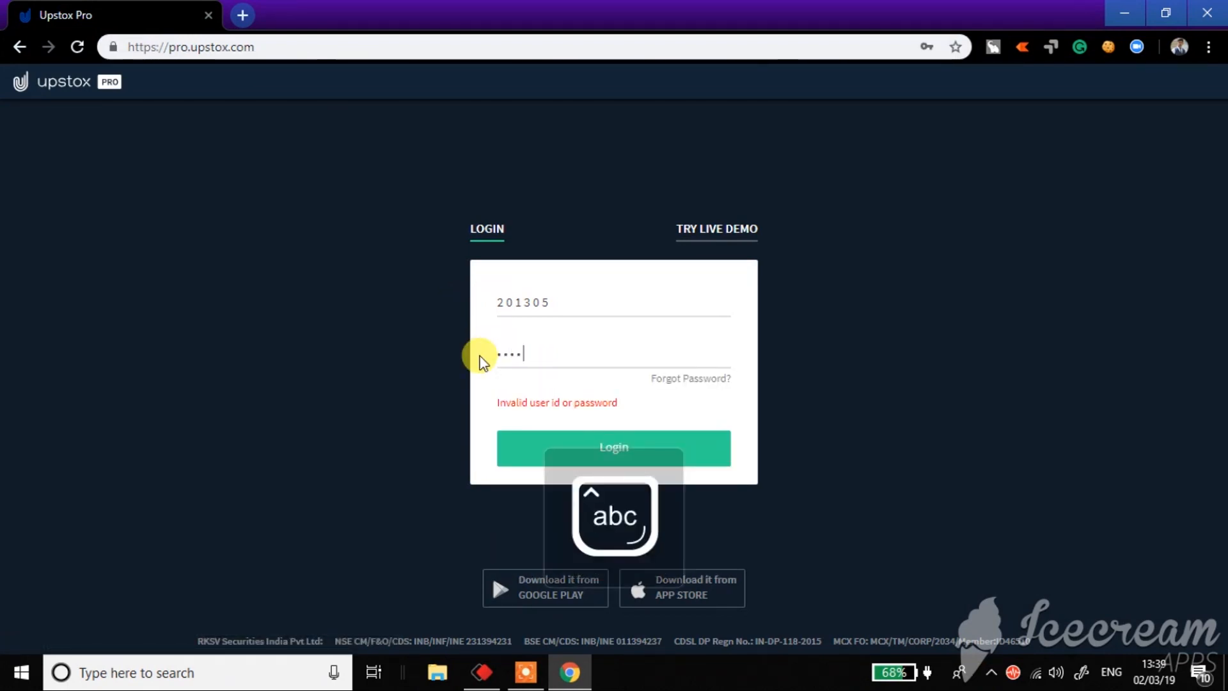
text(••••••)
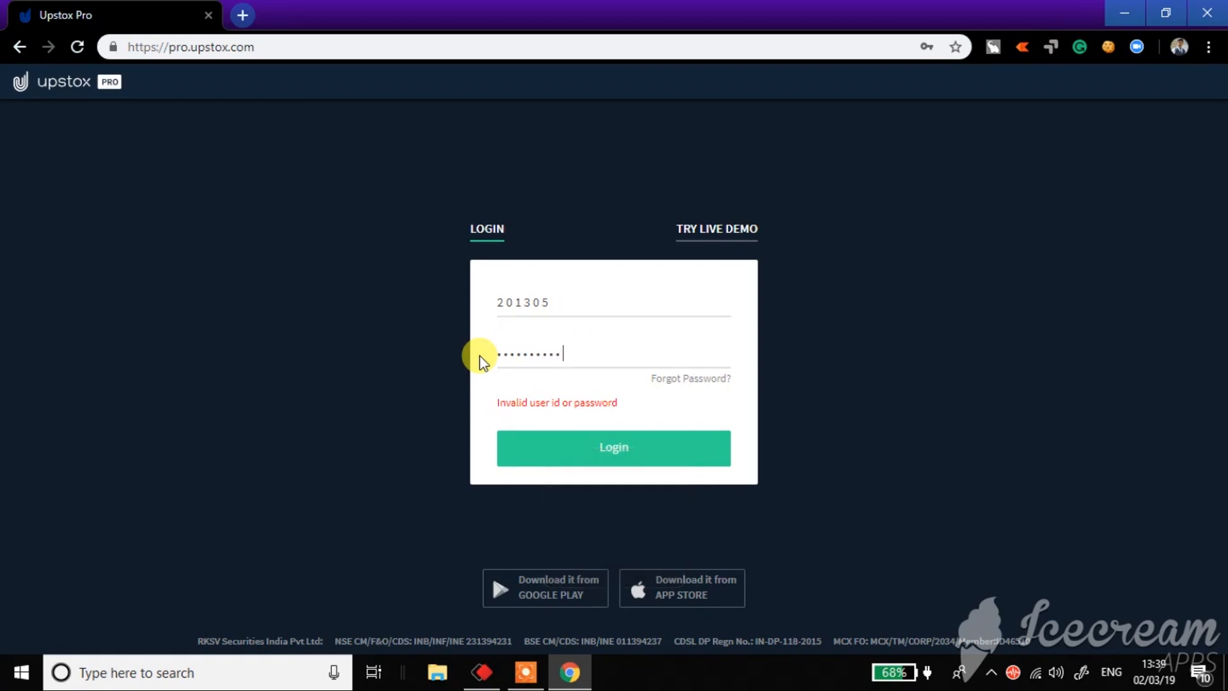
click(556, 447)
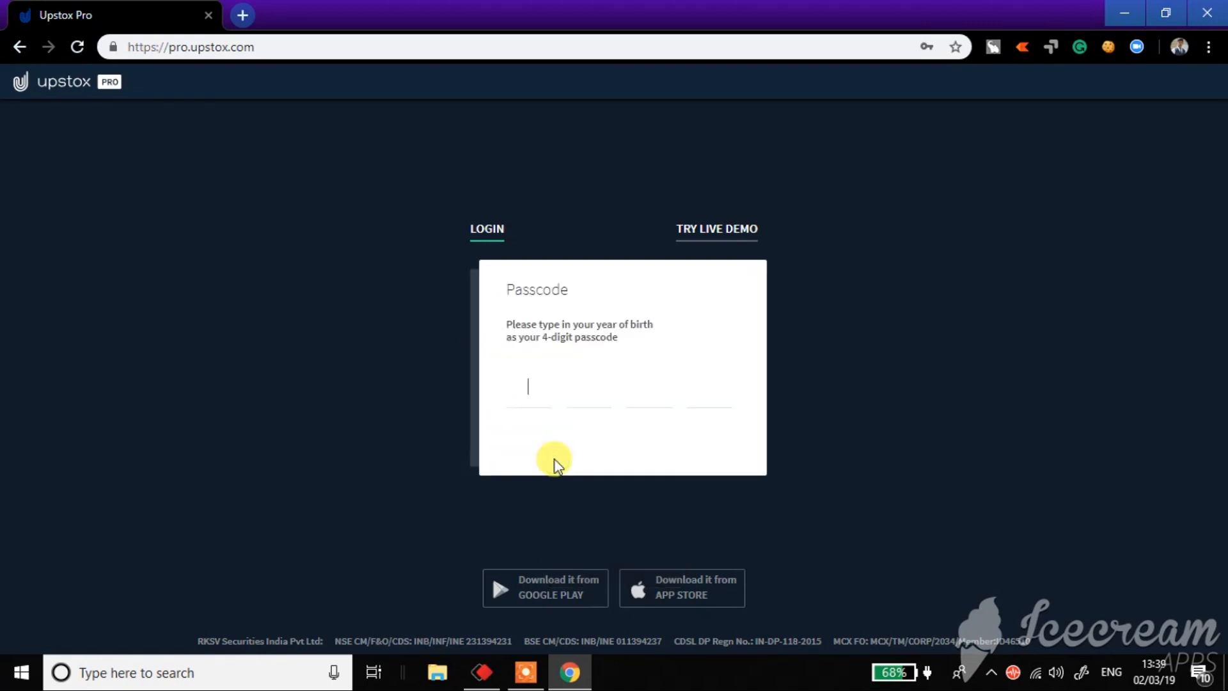
text(••••)
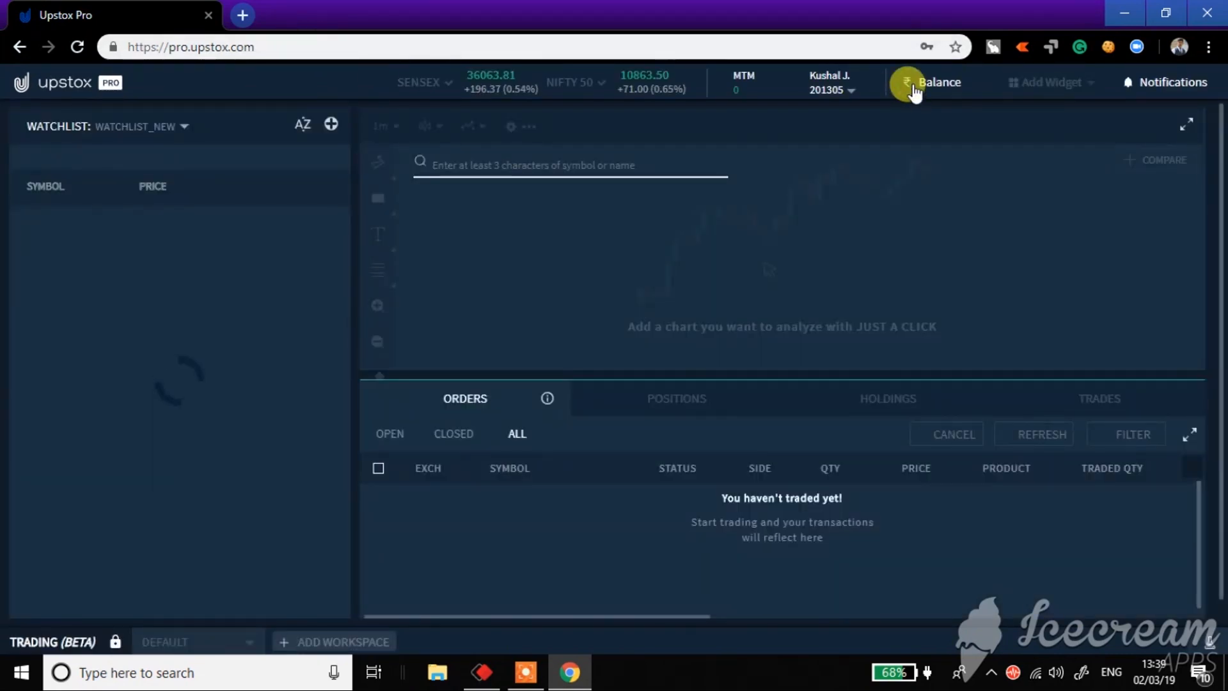
- Check the account balance, dismiss its details and start a new browser tab
click(913, 88)
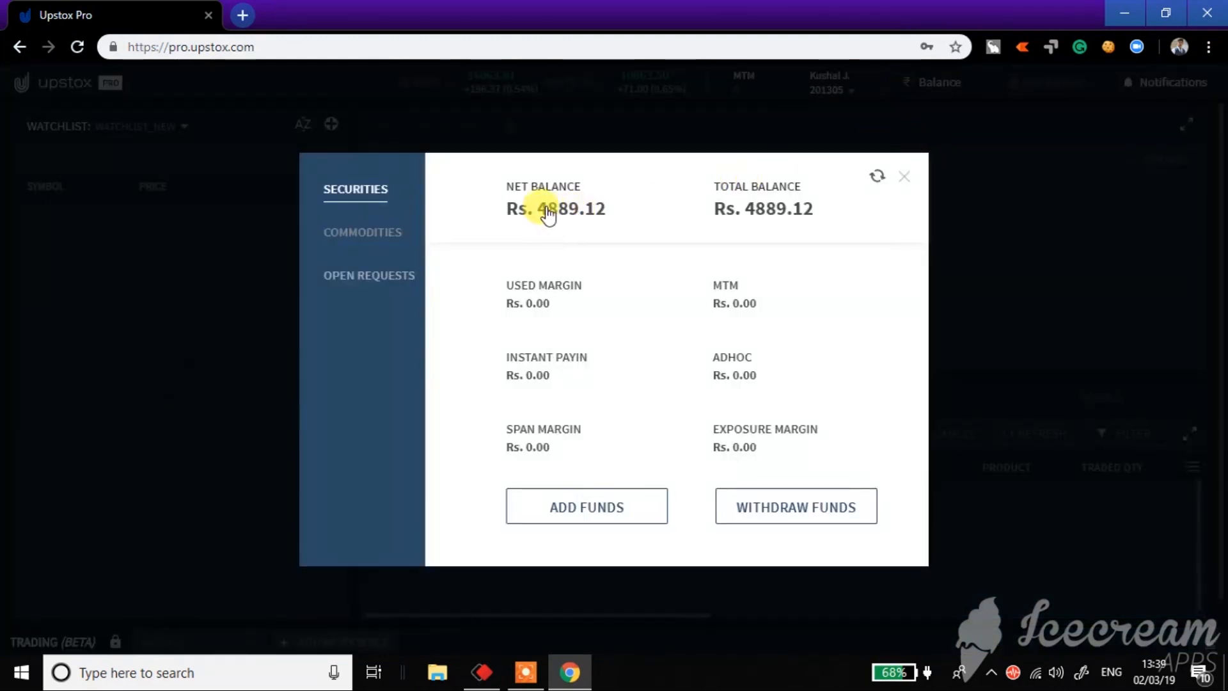
click(909, 177)
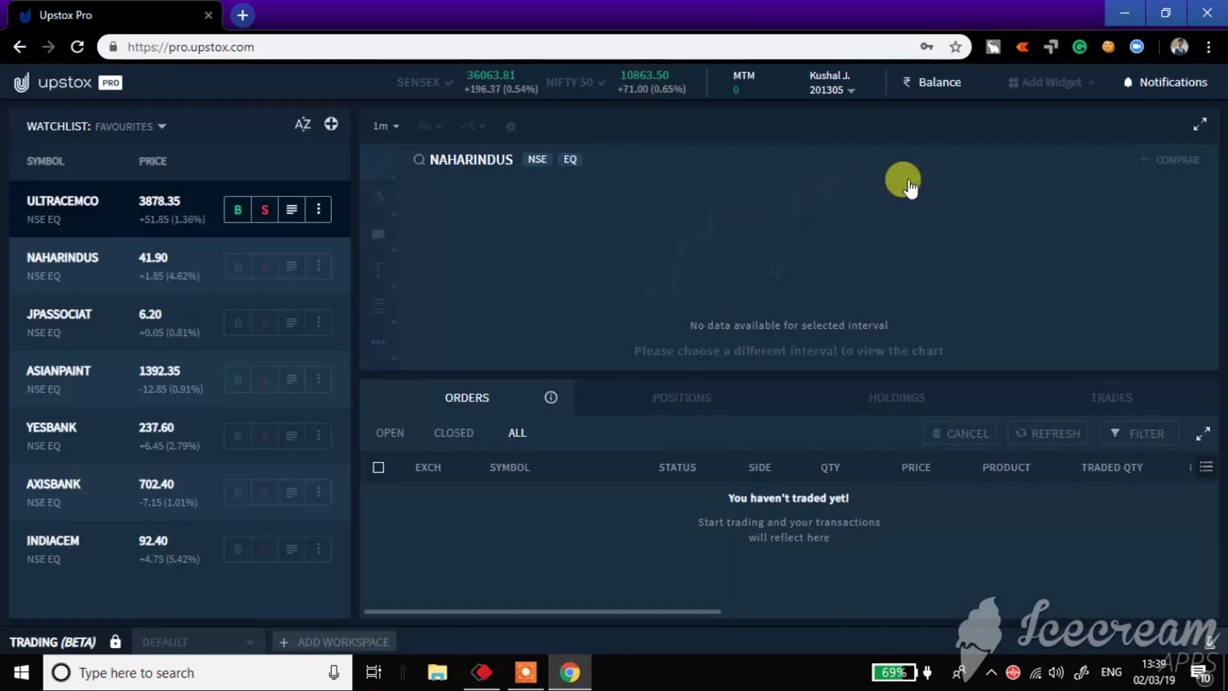
click(246, 16)
text(purpletrades.com)
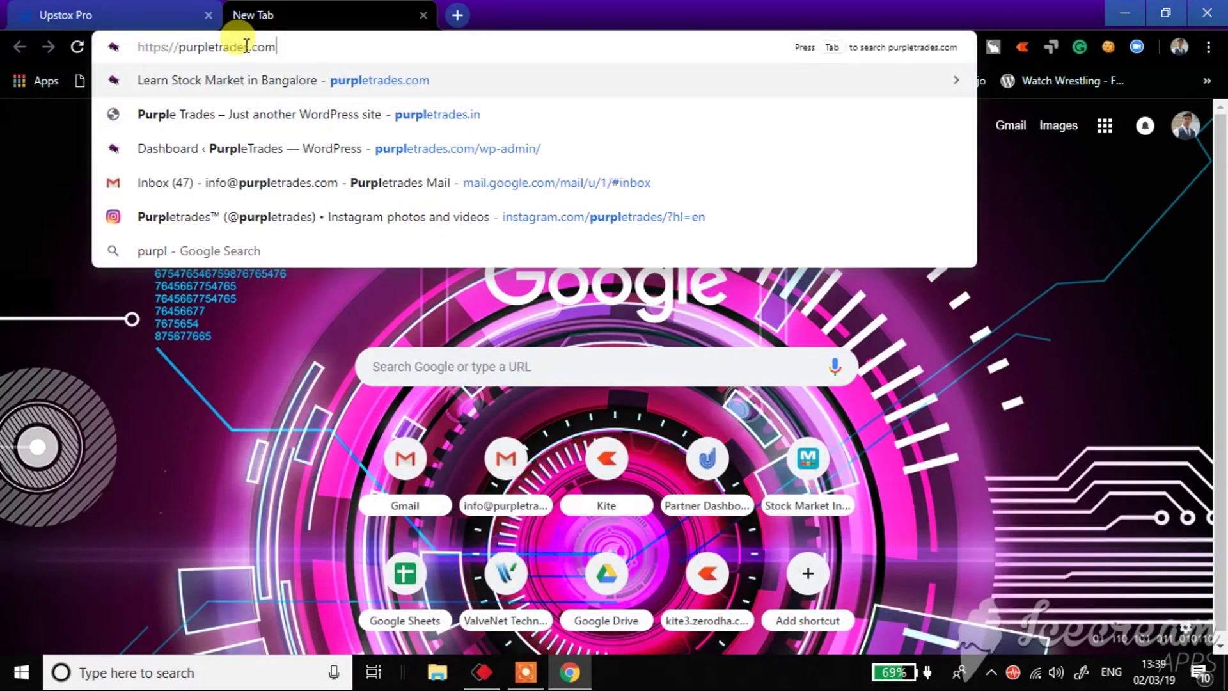
- Load purpletrades.com, then head a fresh tab toward developer.upstox.com
key(Return)
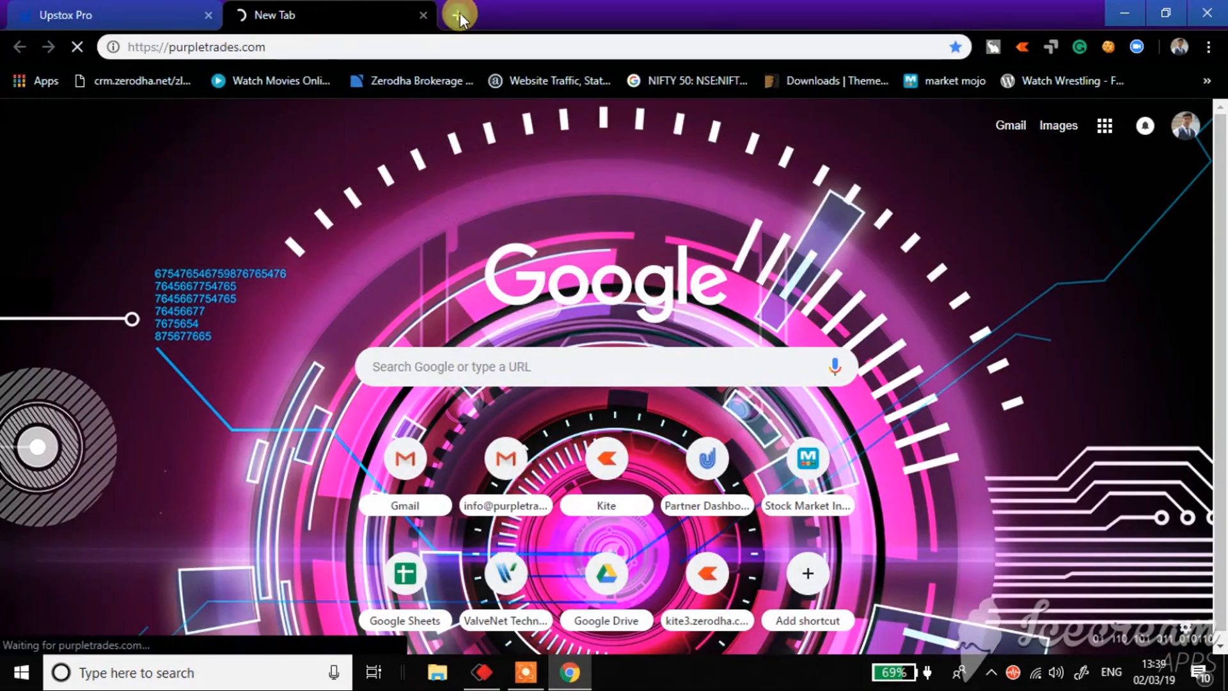
click(459, 14)
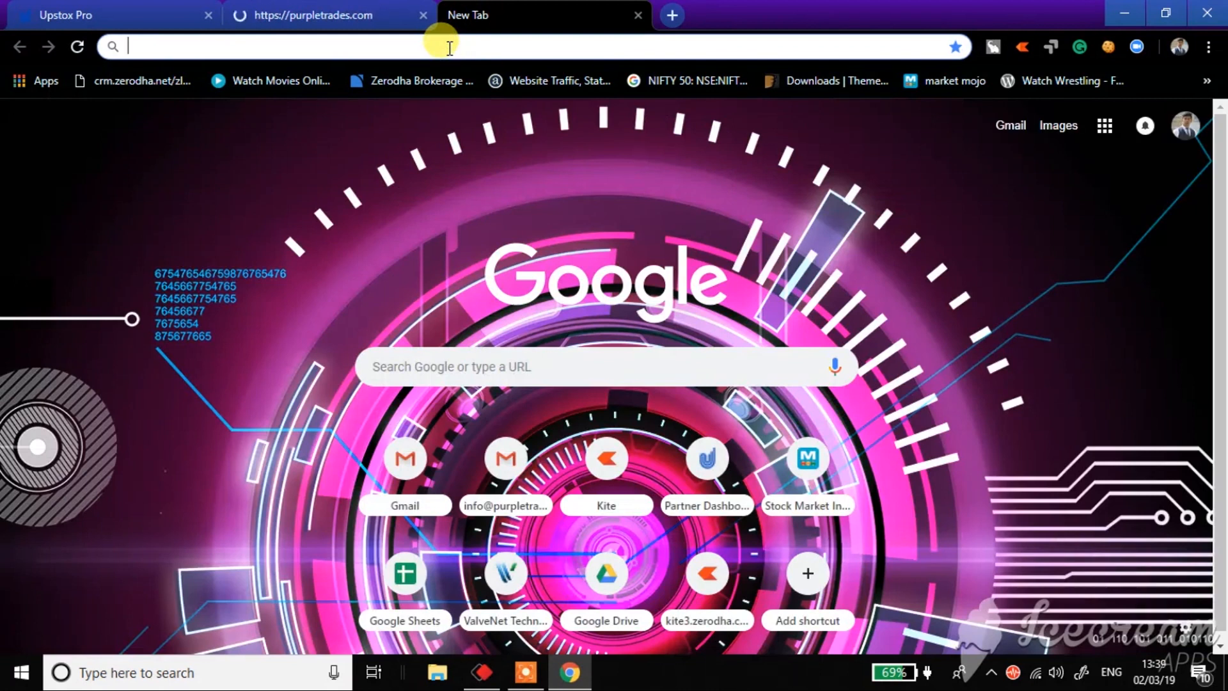
text(developer.upstox.com)
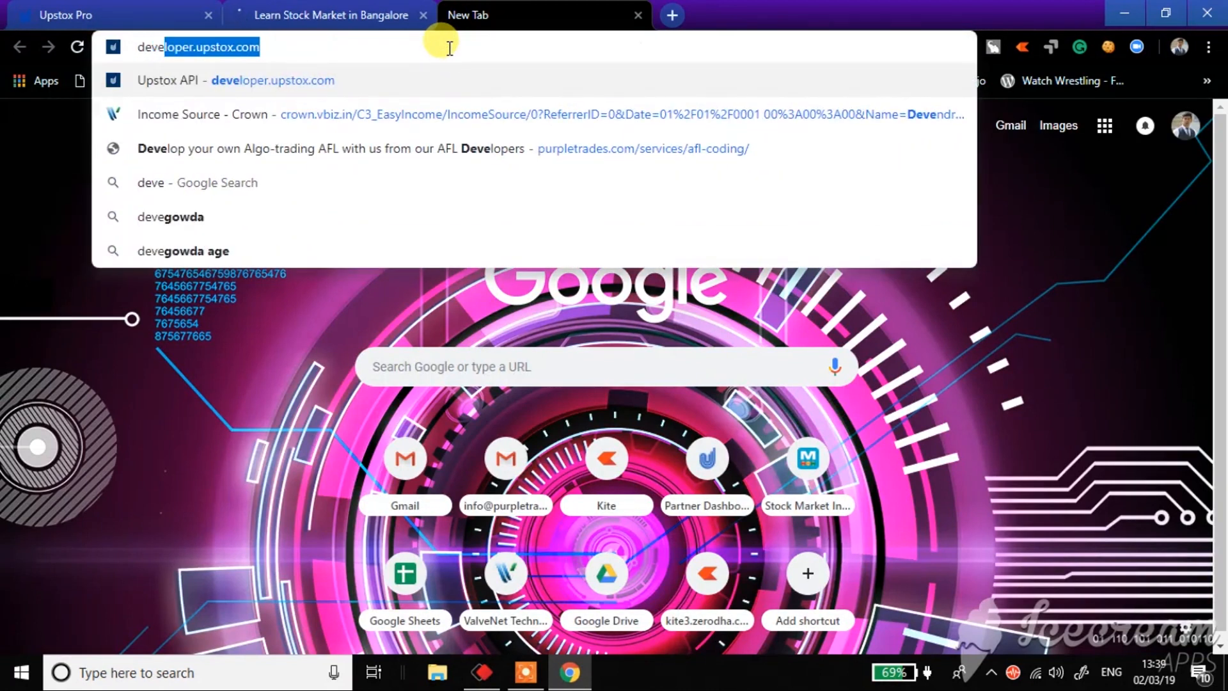
key(Down)
- Log in to developer.upstox.com with username and password to reach the Dashboard
key(Return)
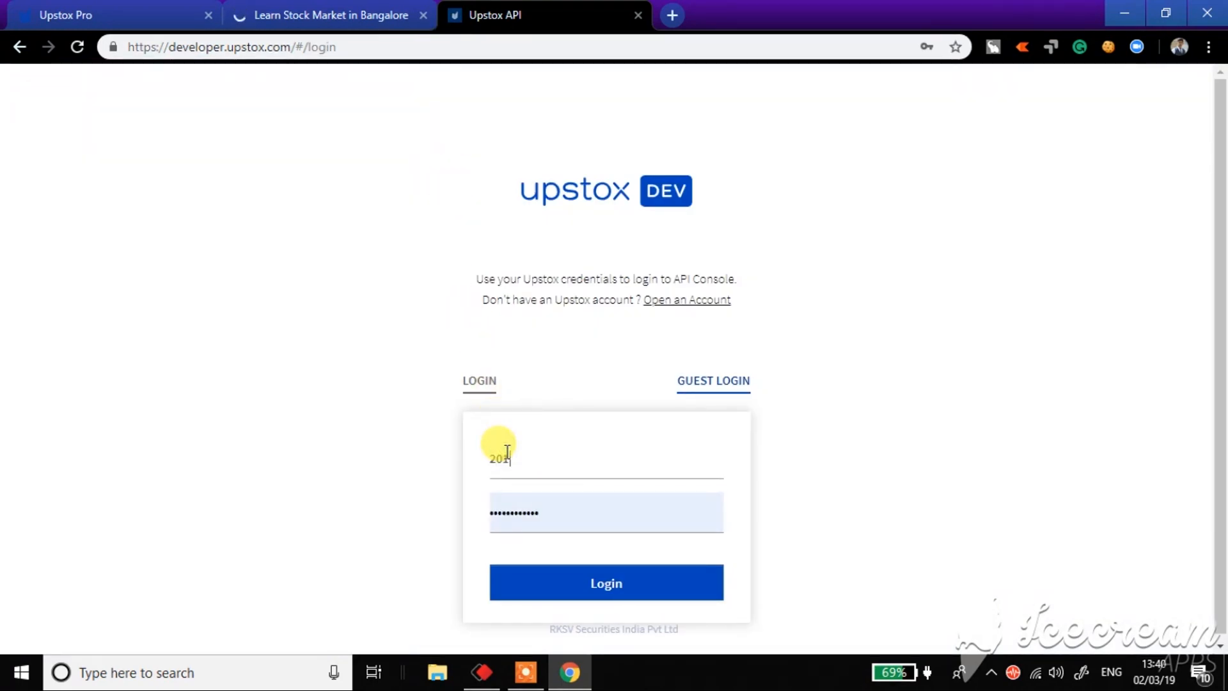
key(Tab)
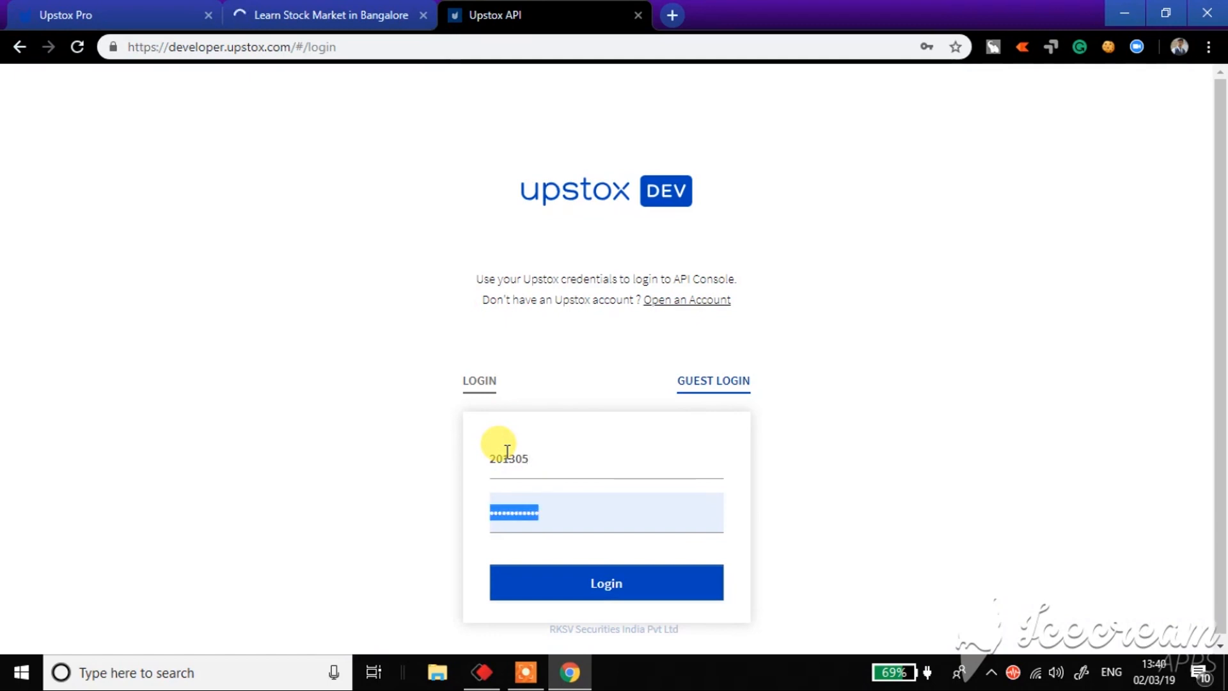
text(A)
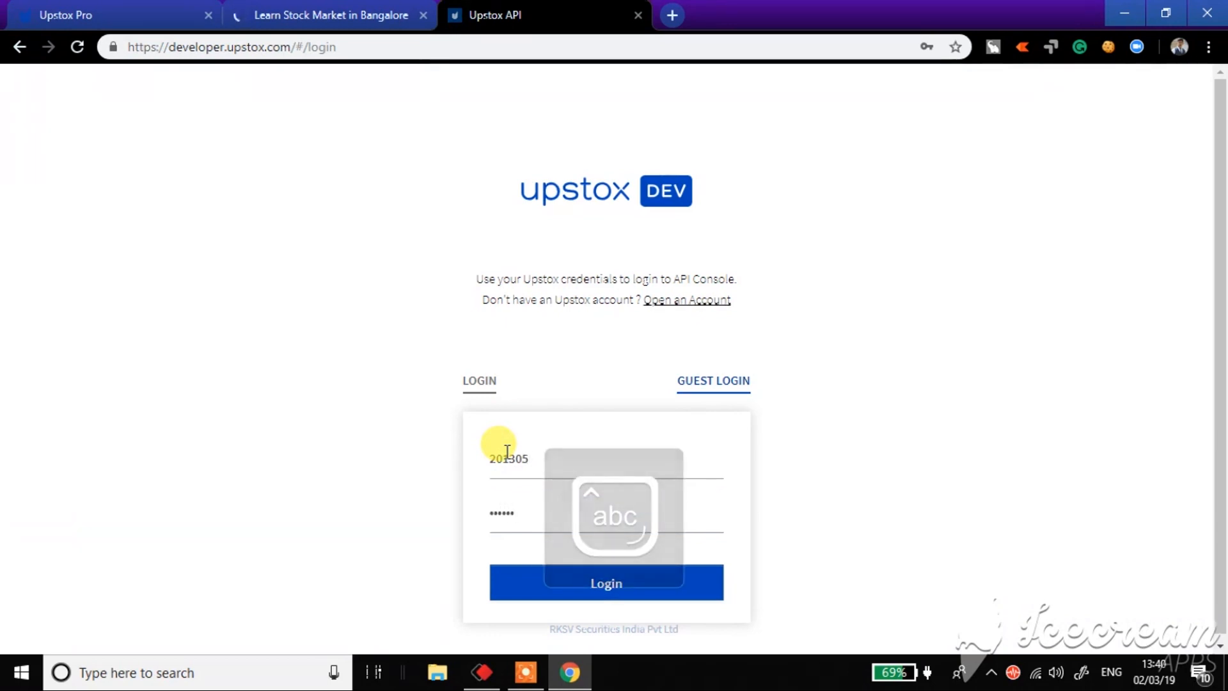
text(****)
click(548, 595)
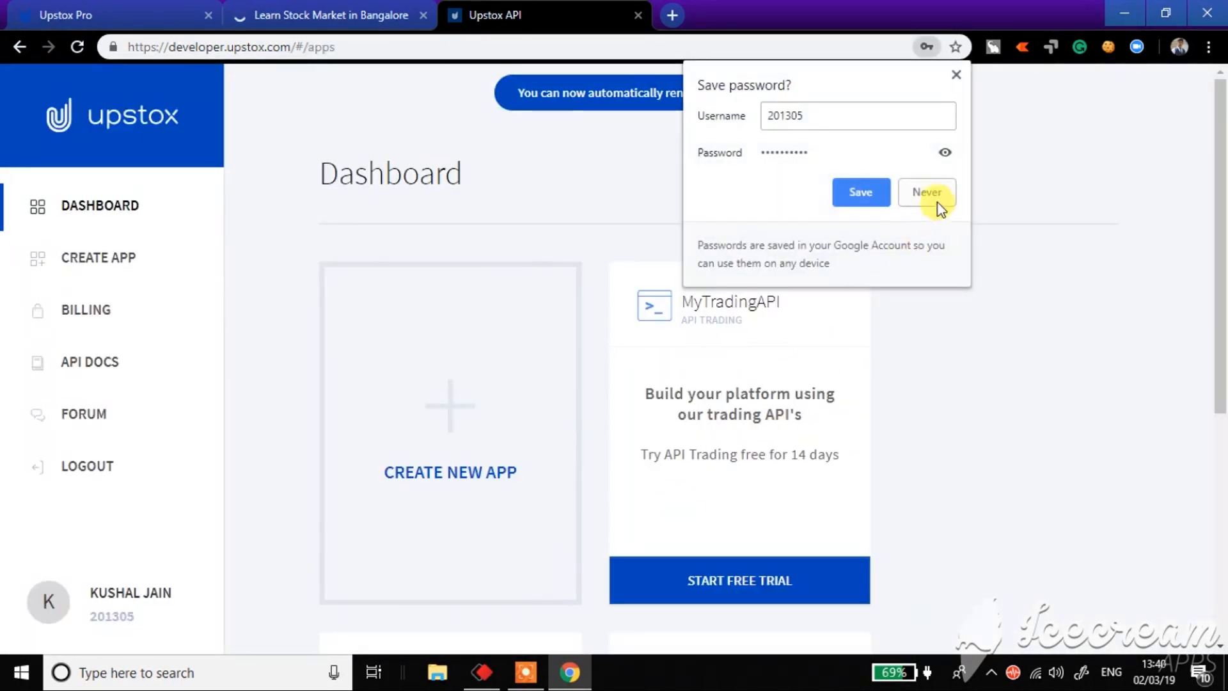
- Start a new API Trading app named PURPLETRADES and go to the purpletrades.com tab
click(927, 193)
click(443, 451)
scroll(486, 451, down, 2)
scroll(586, 514, down, 3)
click(633, 424)
text(P)
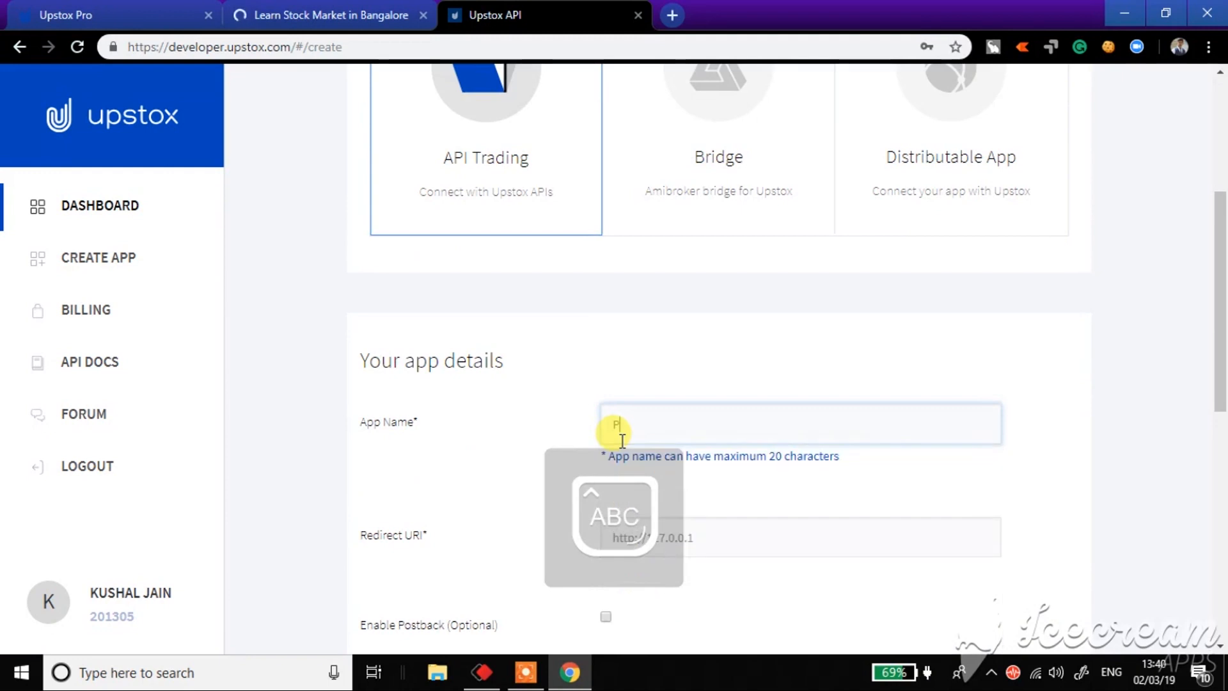
text(URPLETRADES)
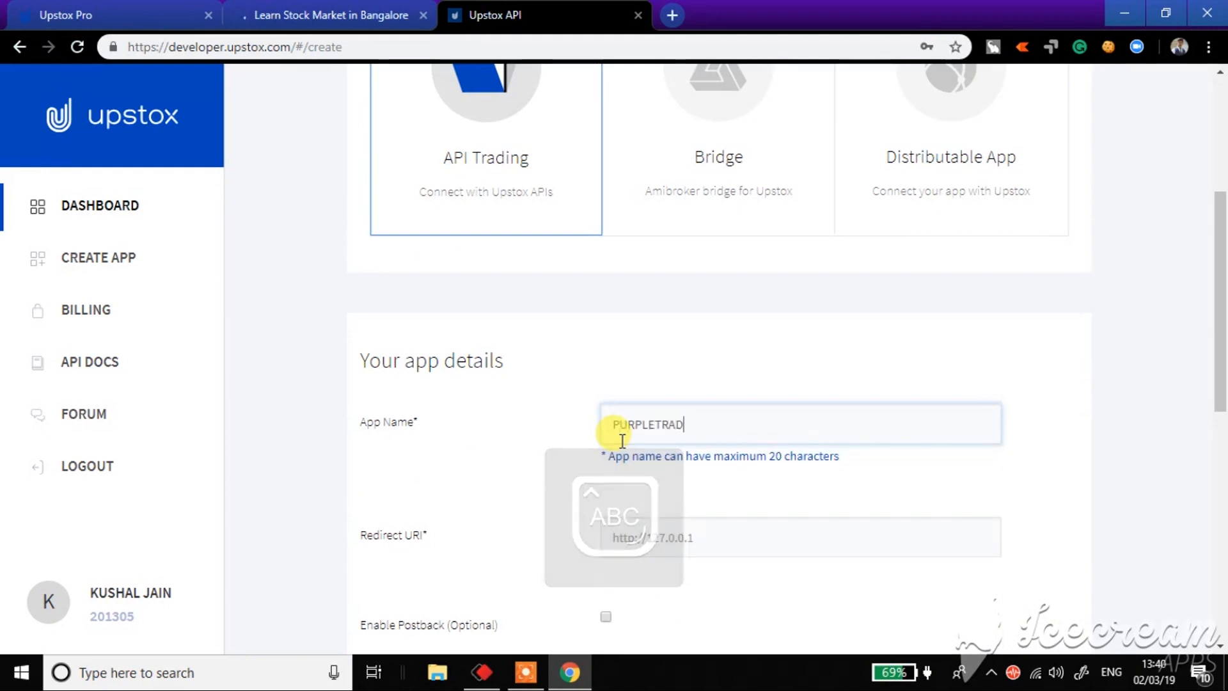
scroll(624, 440, down, 1)
click(626, 434)
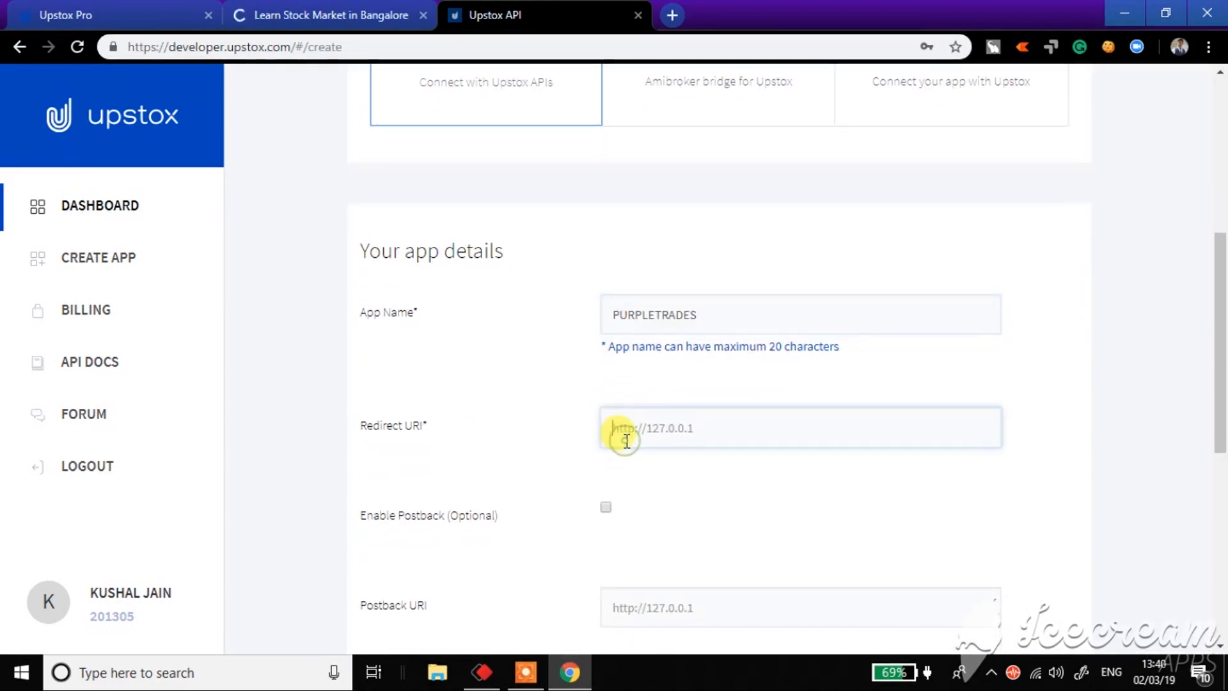
click(293, 14)
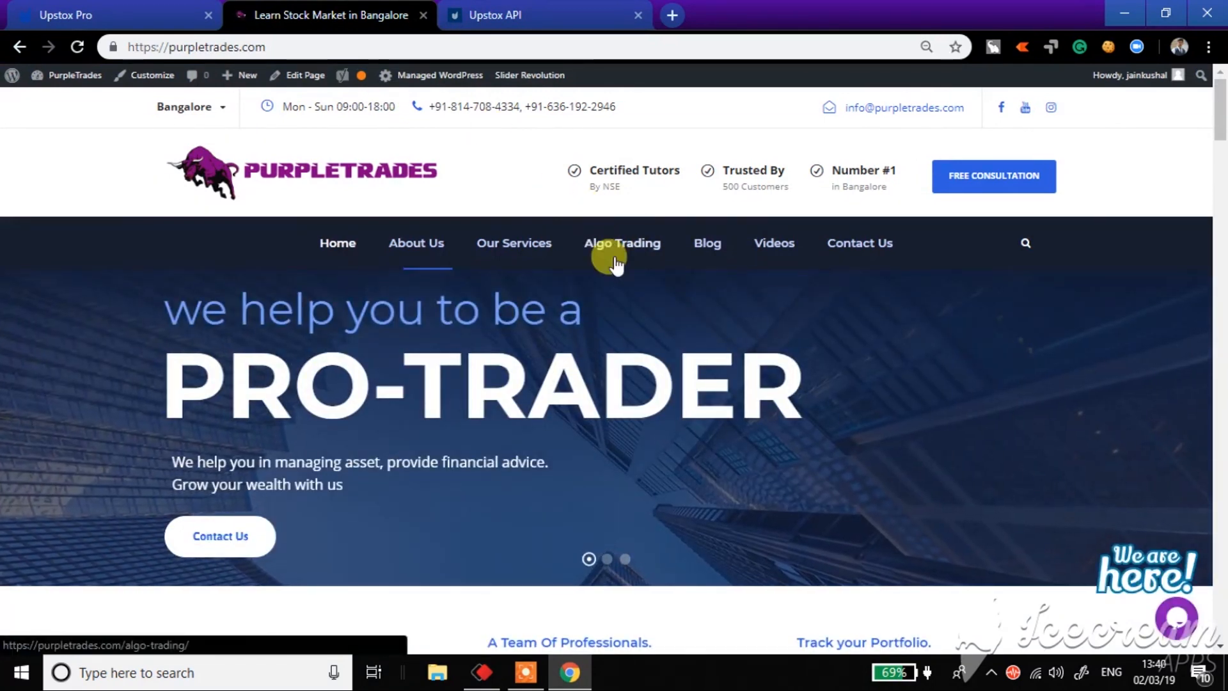
click(622, 243)
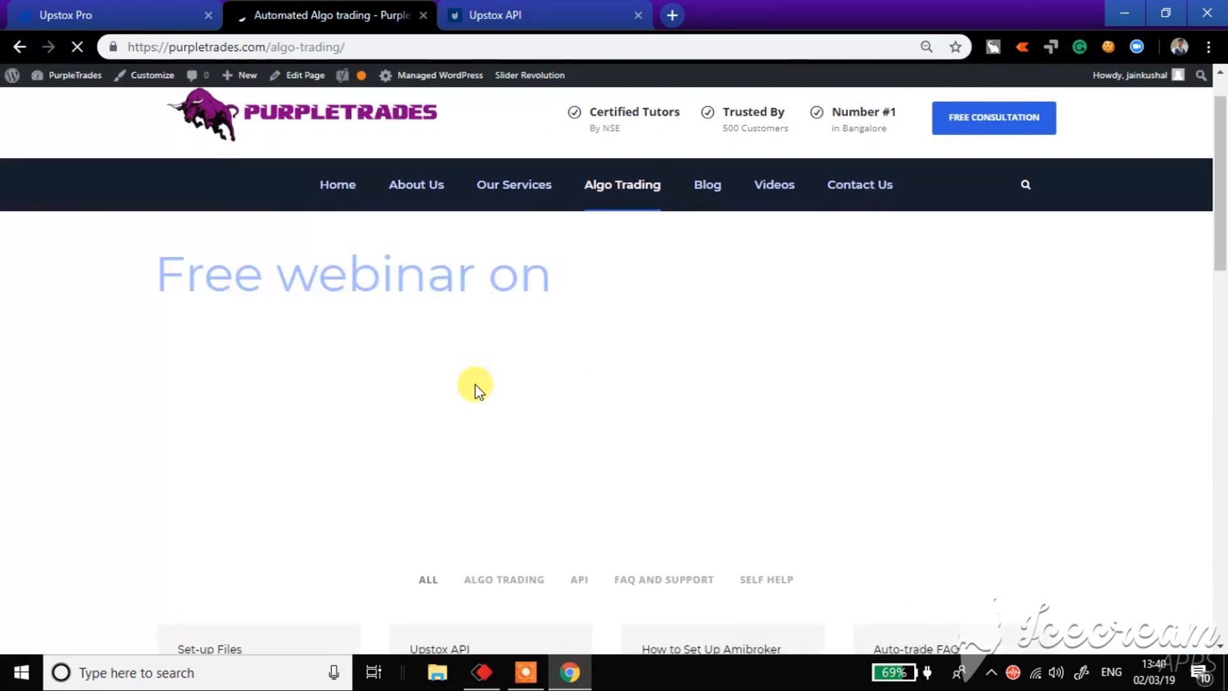
scroll(475, 385, down, 3)
scroll(475, 384, down, 2)
scroll(475, 385, down, 2)
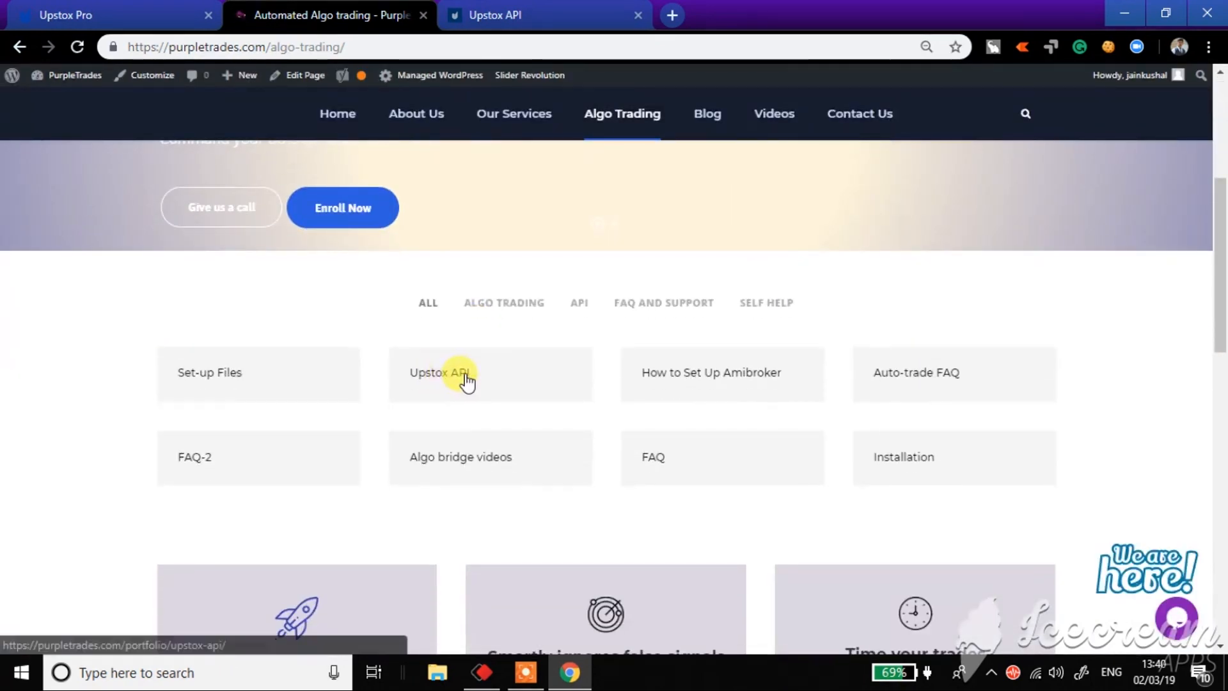
click(444, 377)
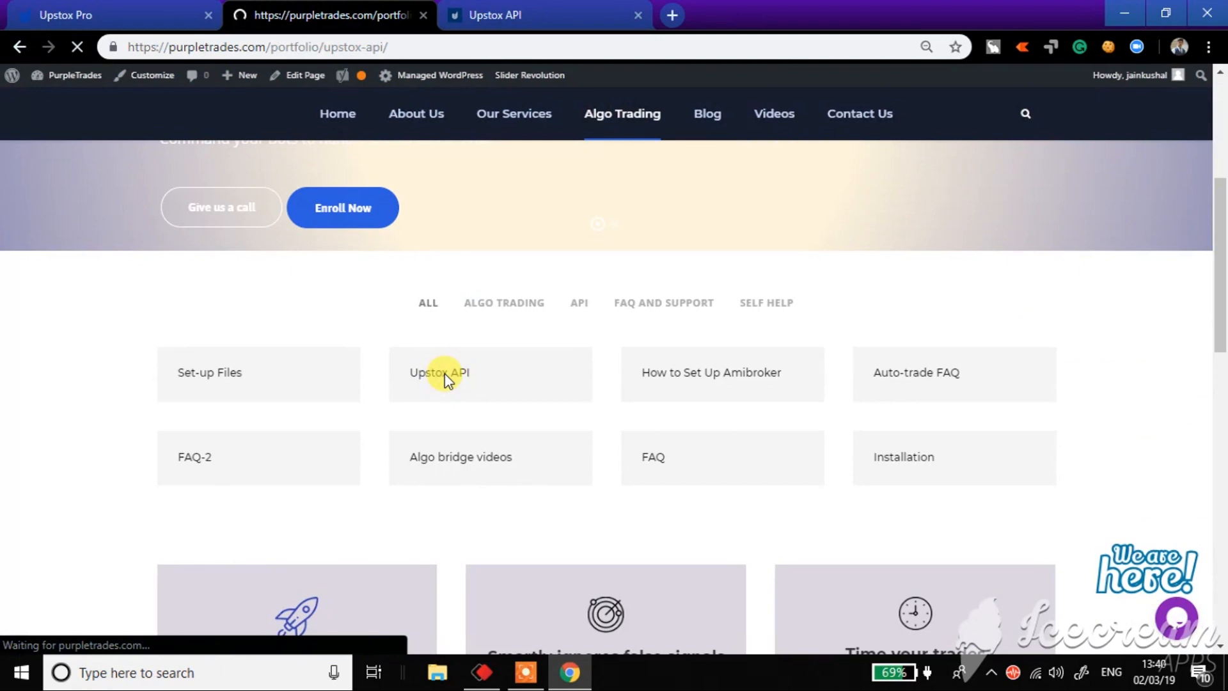
scroll(325, 419, down, 4)
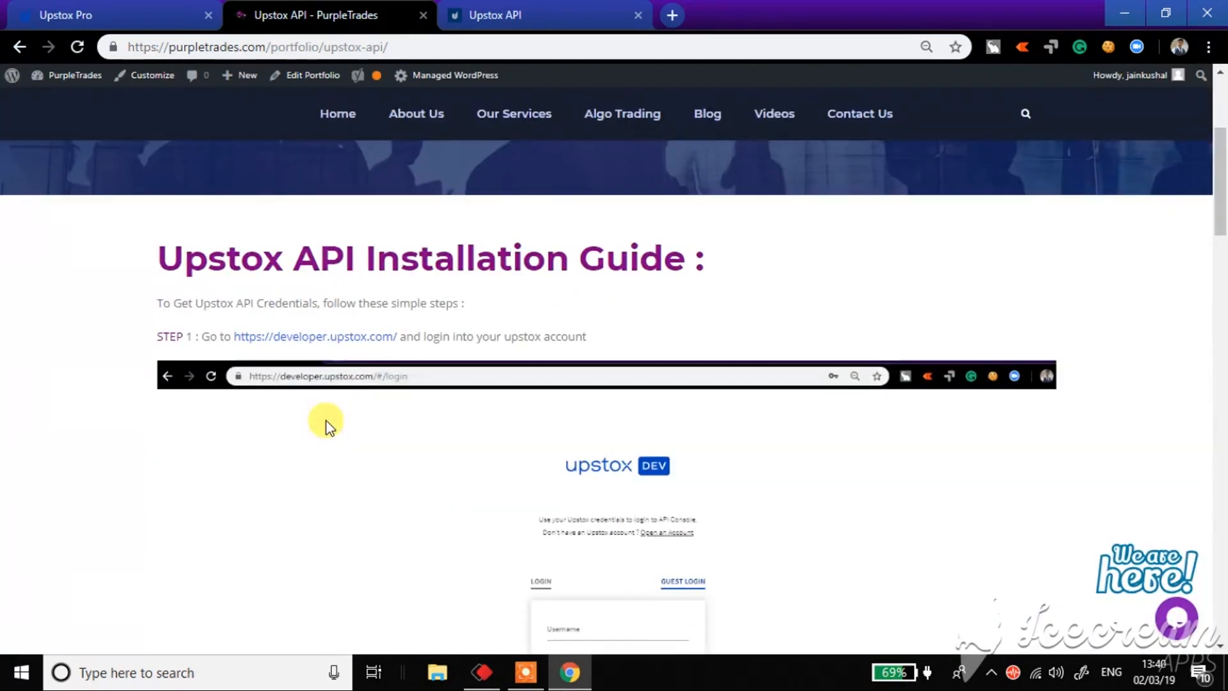
scroll(327, 422, down, 2)
scroll(326, 421, down, 3)
scroll(327, 421, down, 2)
scroll(326, 422, down, 4)
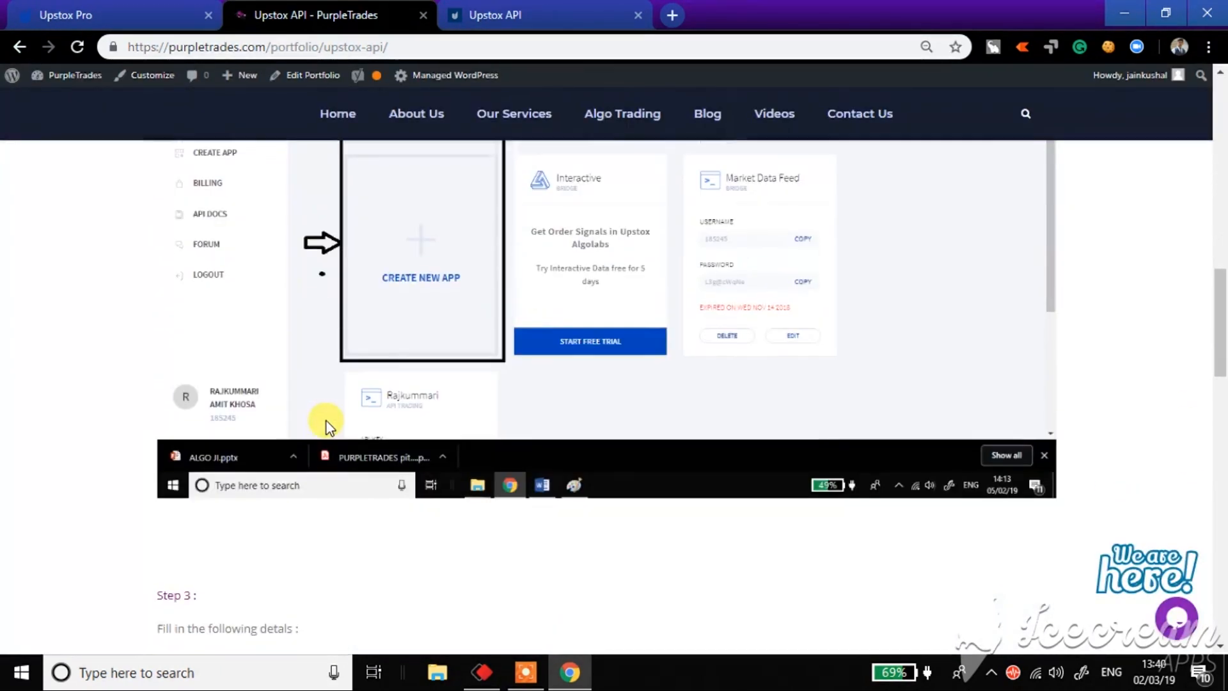
scroll(326, 420, down, 4)
scroll(326, 422, down, 1)
scroll(326, 422, down, 1)
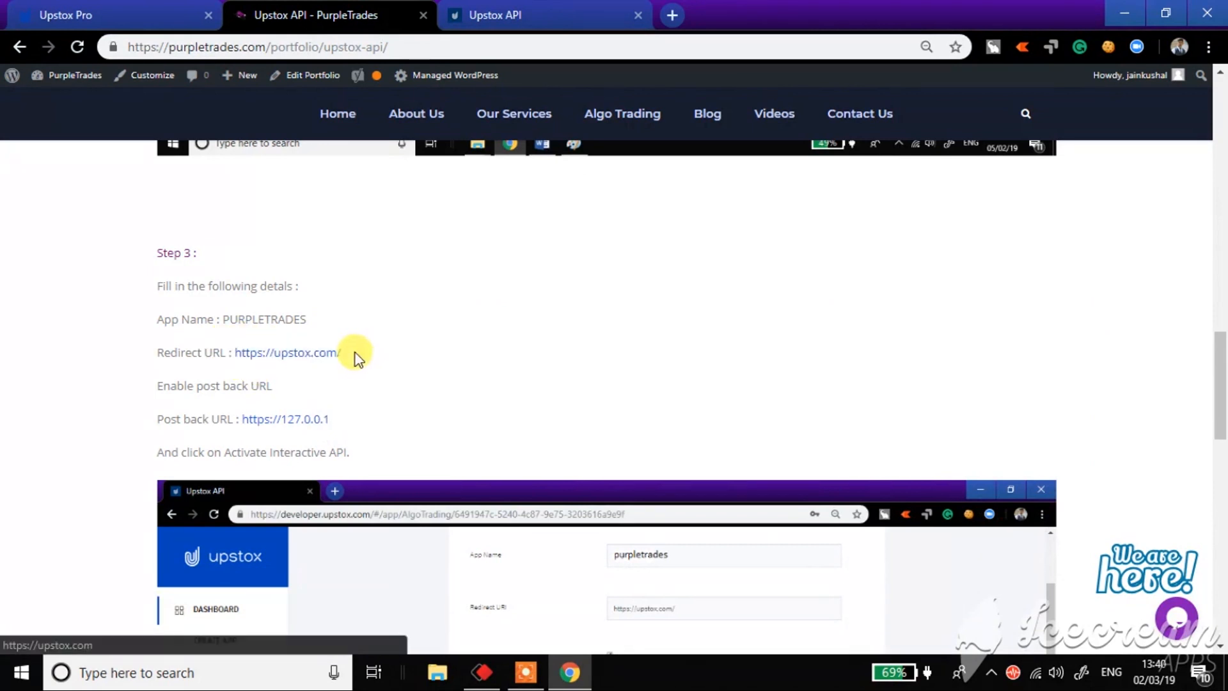
drag(351, 352, 237, 345)
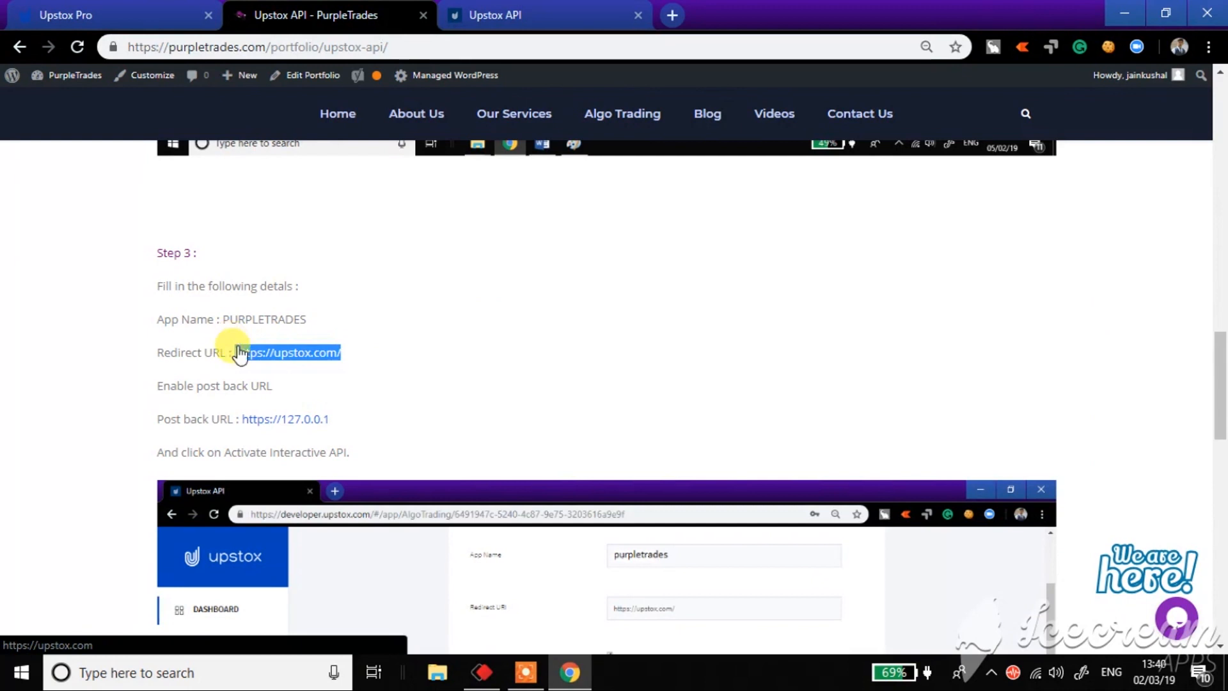
key(ctrl+c)
click(495, 15)
click(663, 428)
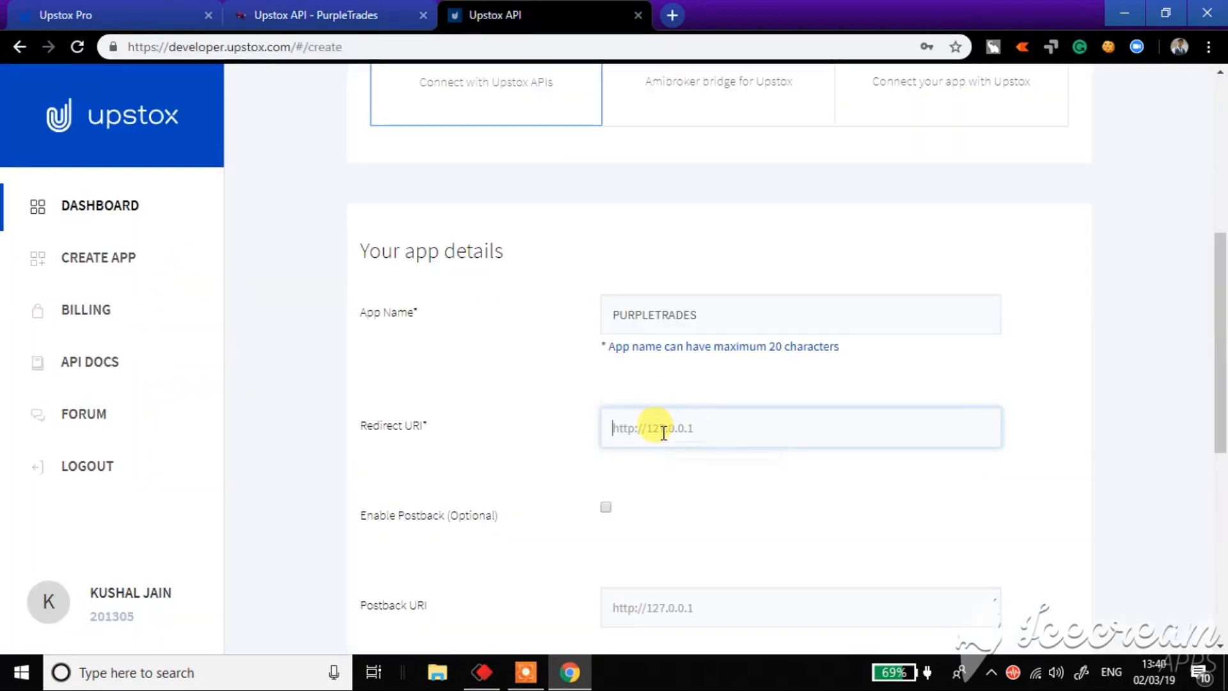
key(ctrl+v)
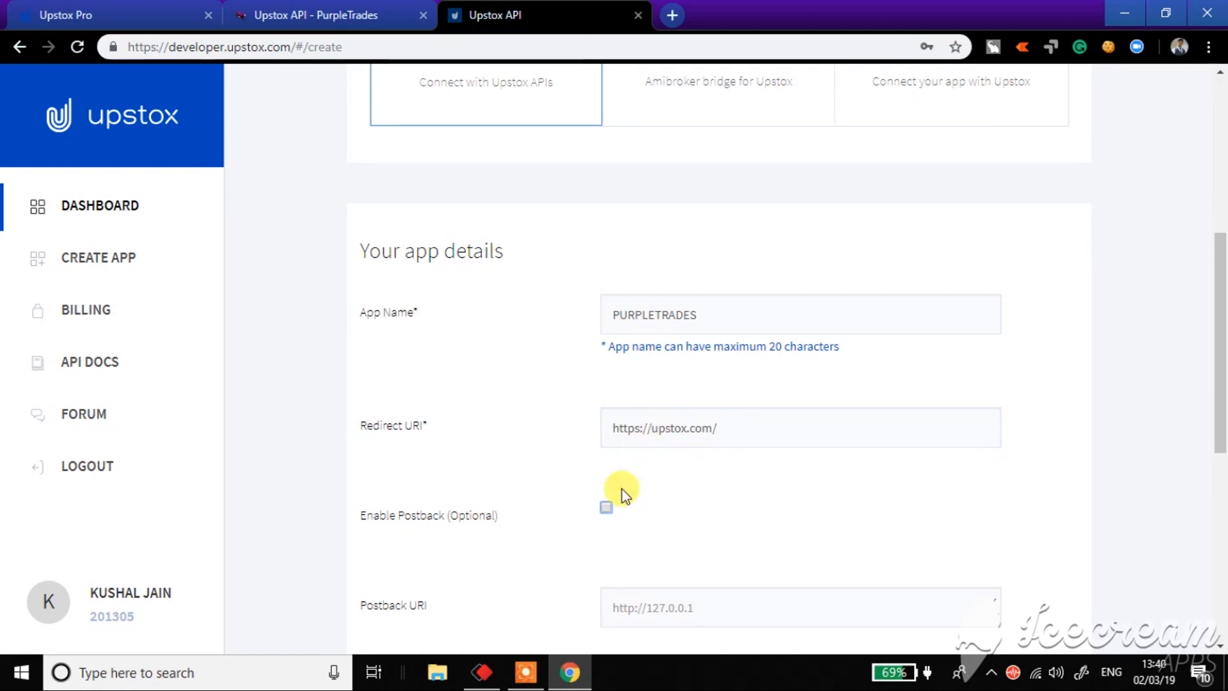
click(604, 508)
click(604, 509)
scroll(633, 519, down, 2)
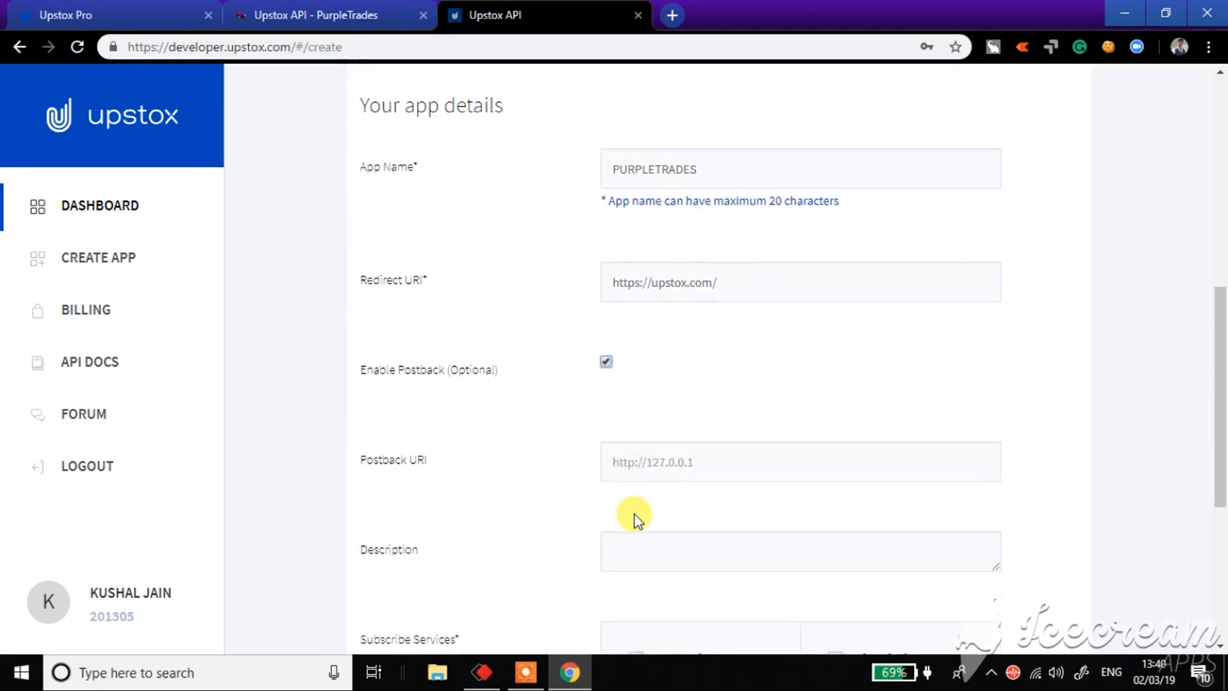
click(610, 462)
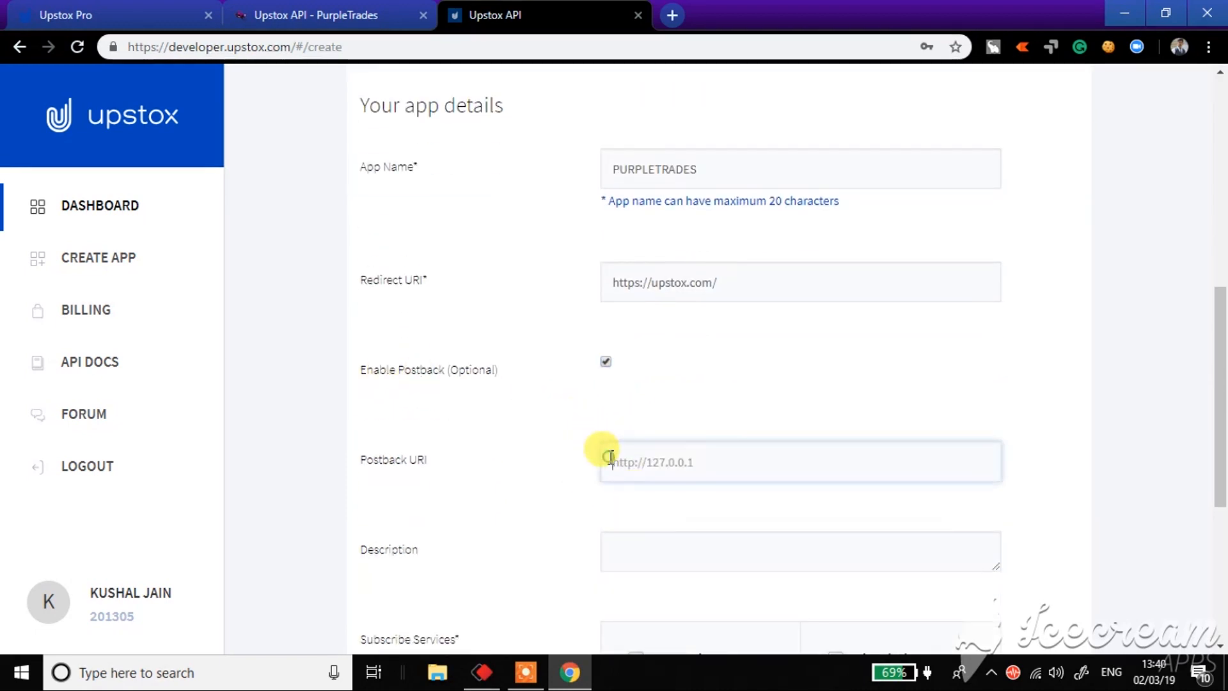
click(374, 19)
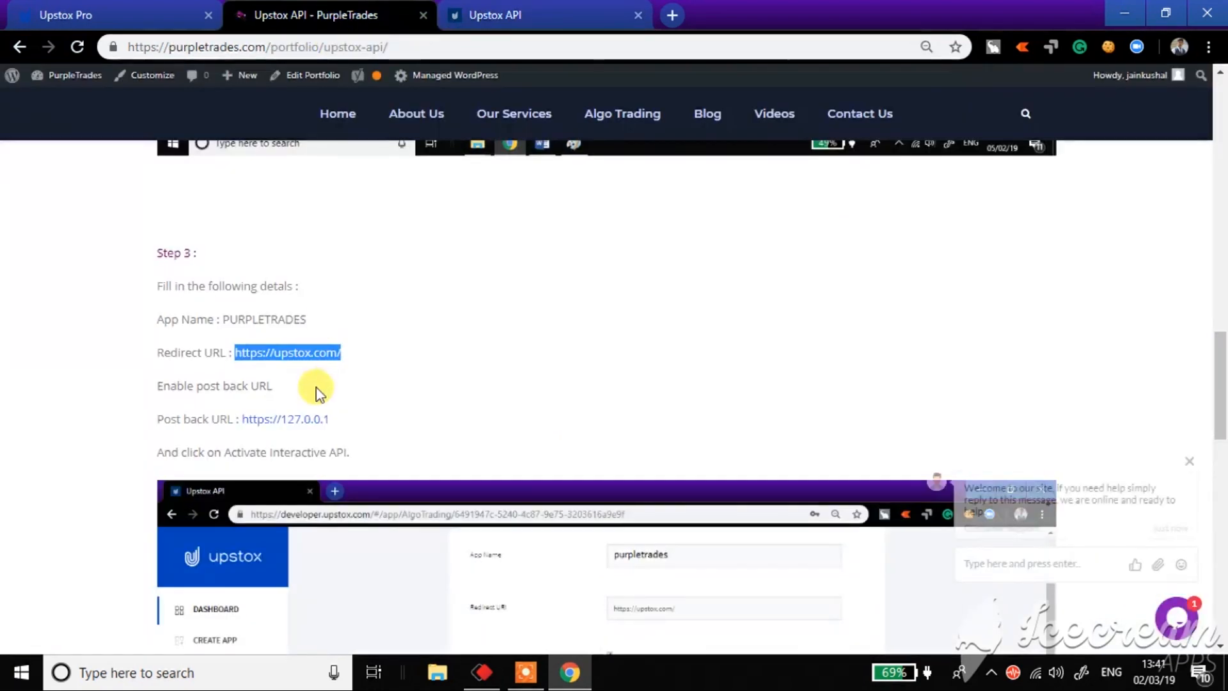
scroll(316, 385, down, 4)
scroll(315, 393, up, 2)
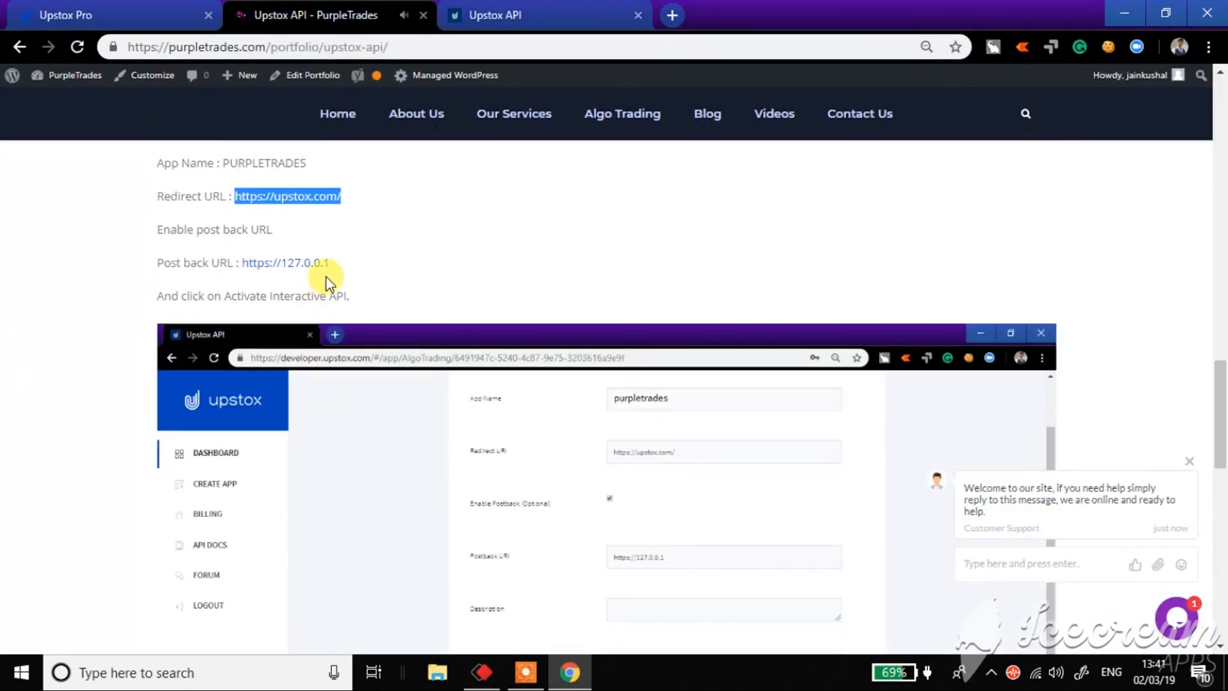
mouse_move(242, 262)
mouse_down()
mouse_move(326, 262)
mouse_move(245, 261)
mouse_up()
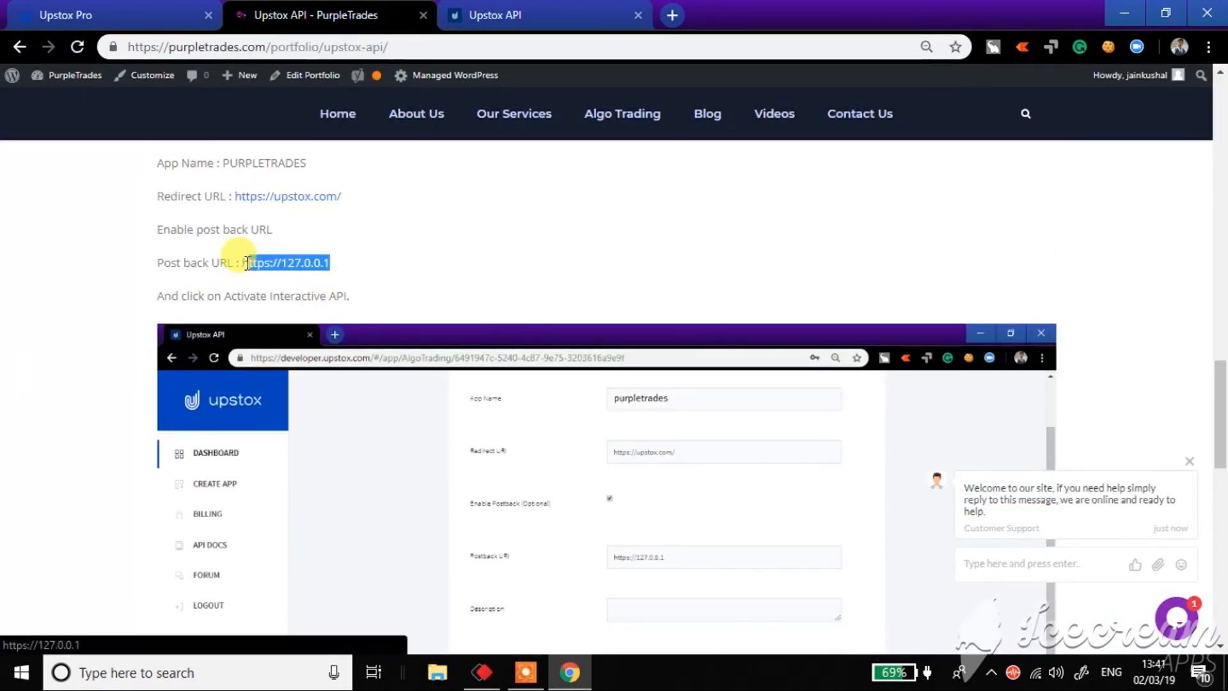
key(ctrl+c)
click(494, 15)
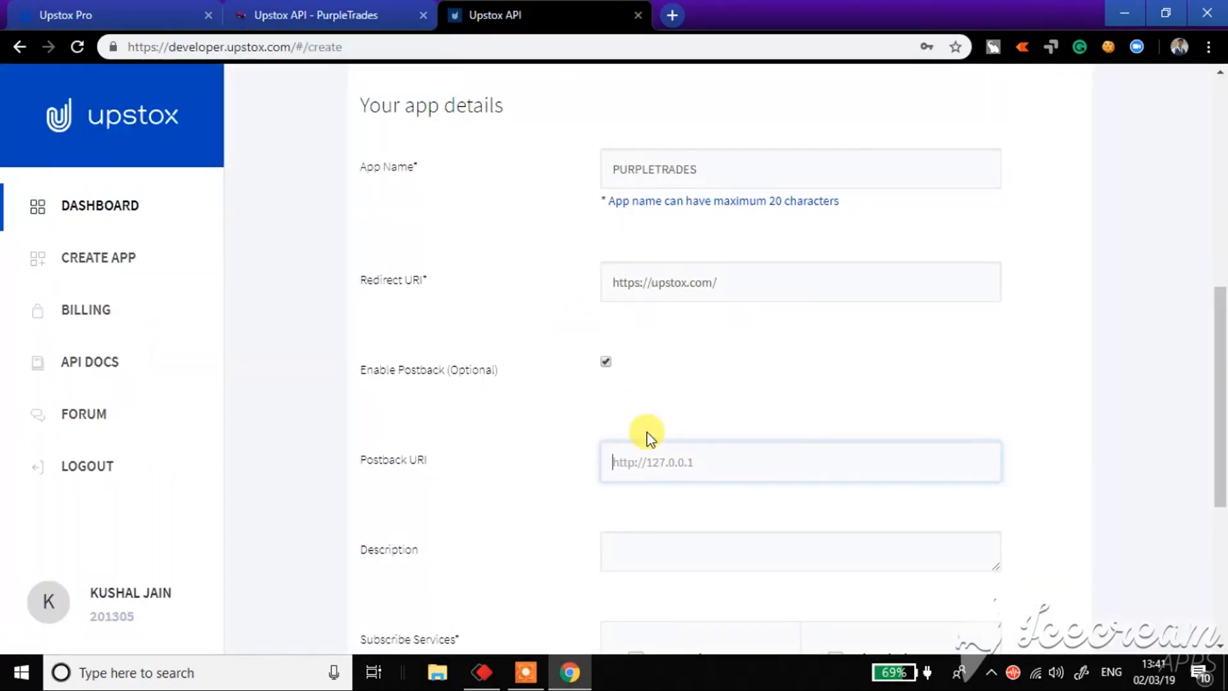
key(ctrl+v)
scroll(646, 432, down, 3)
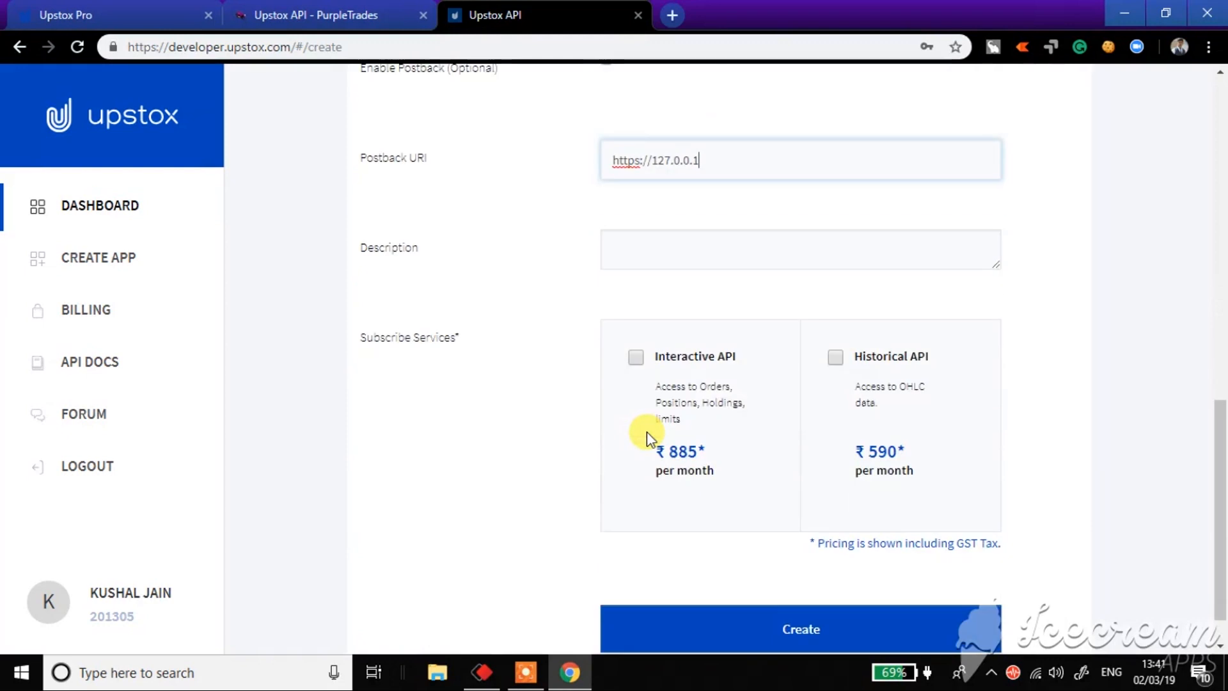
scroll(647, 432, down, 1)
click(636, 308)
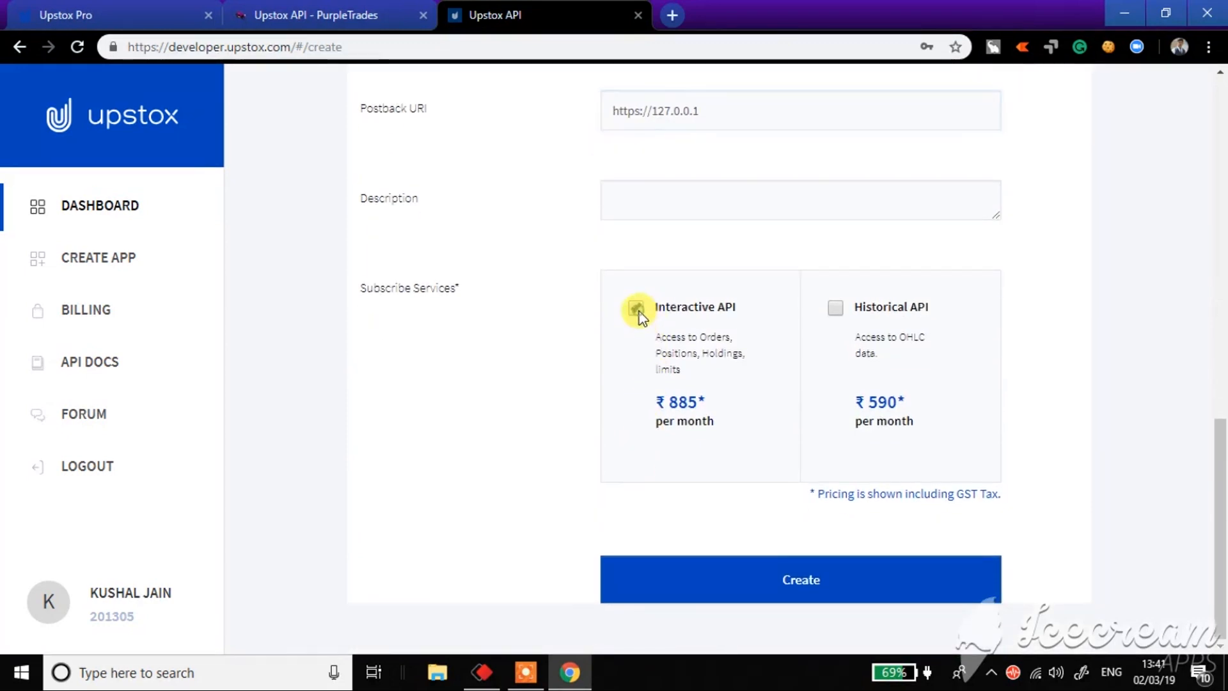
click(681, 593)
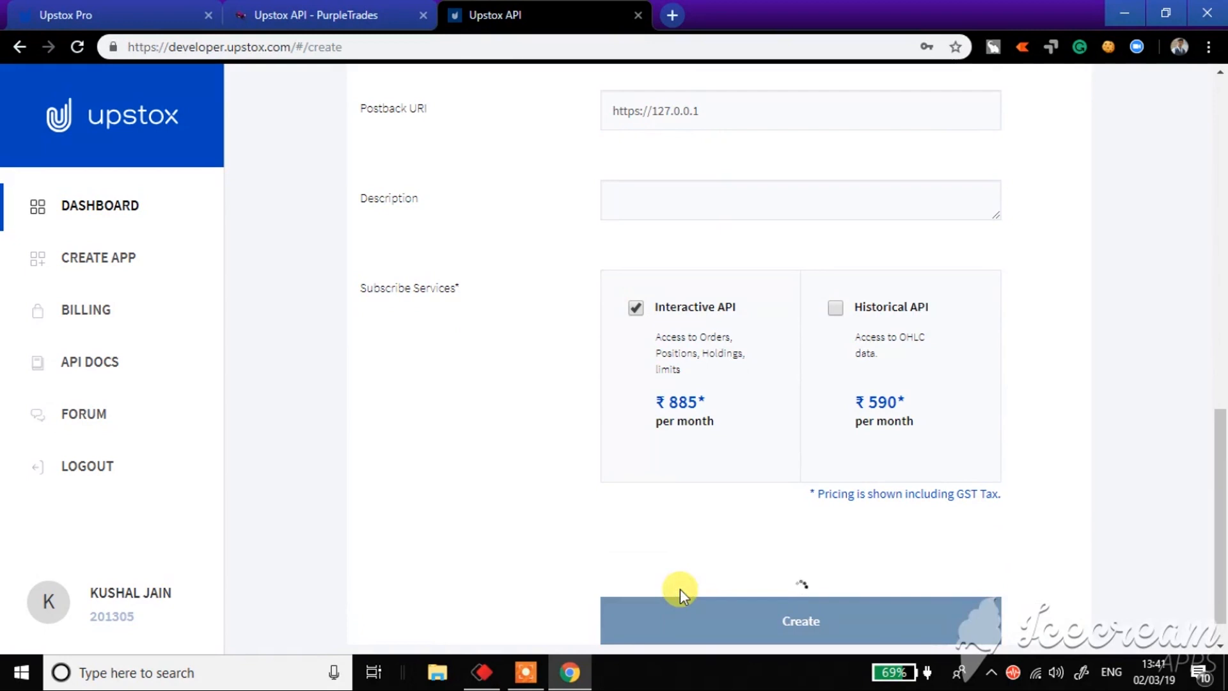
scroll(680, 588, down, 1)
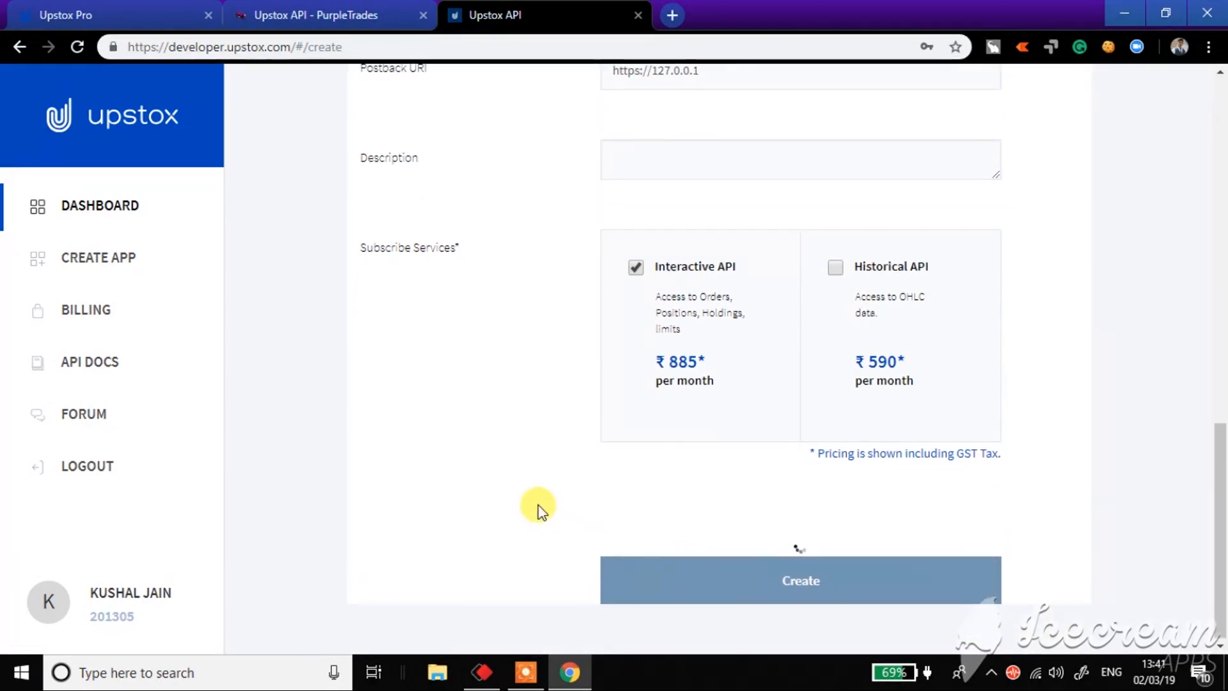